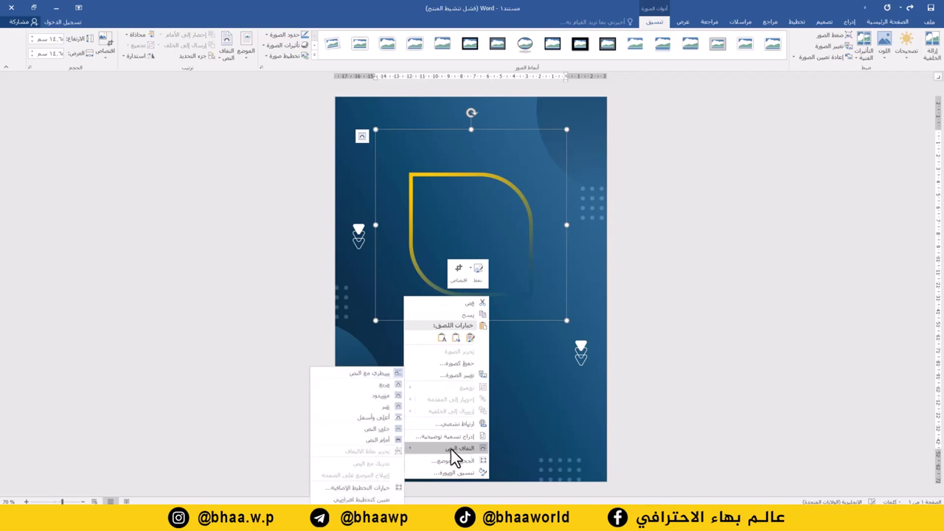
# - Set the gold frame picture in front of the text, enlarge it to about 22.8 cm tall by 18.6 cm wide, and centre it
pyautogui.click(374, 439)
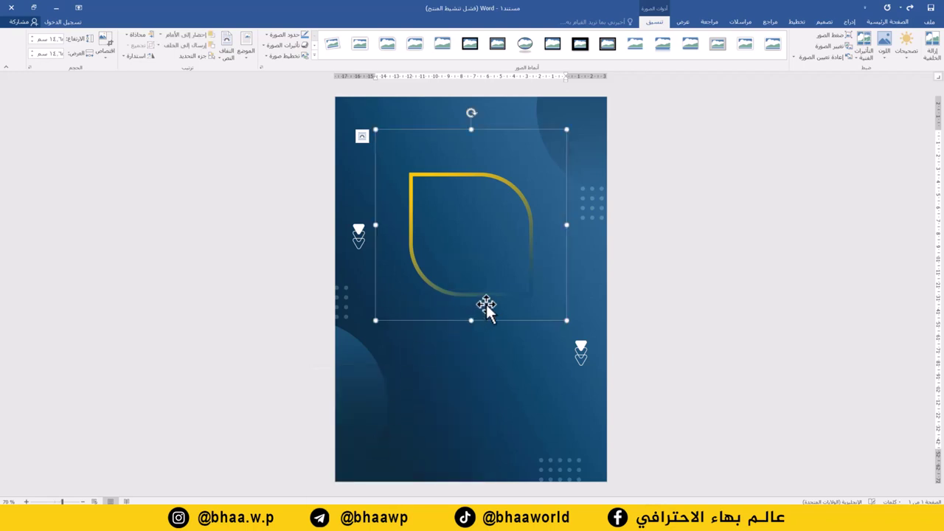
pyautogui.moveTo(472, 321); pyautogui.dragTo(471, 389)
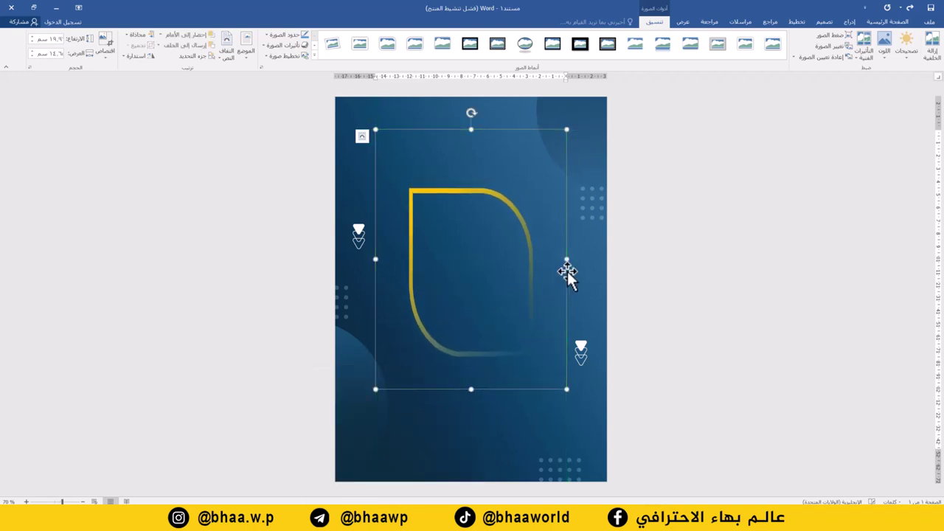
pyautogui.moveTo(573, 259); pyautogui.dragTo(608, 259)
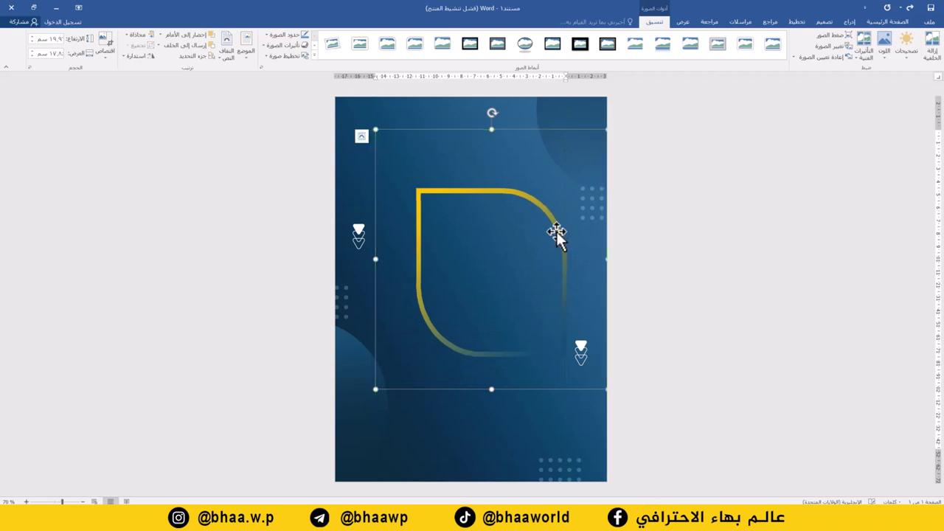
pyautogui.moveTo(552, 251); pyautogui.dragTo(539, 256)
pyautogui.moveTo(478, 395); pyautogui.dragTo(478, 432)
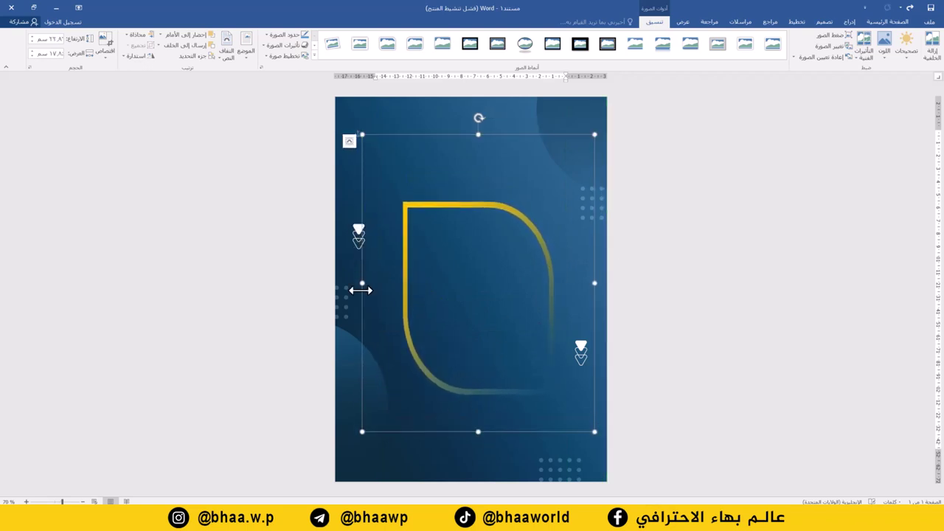
pyautogui.moveTo(364, 284); pyautogui.dragTo(352, 284)
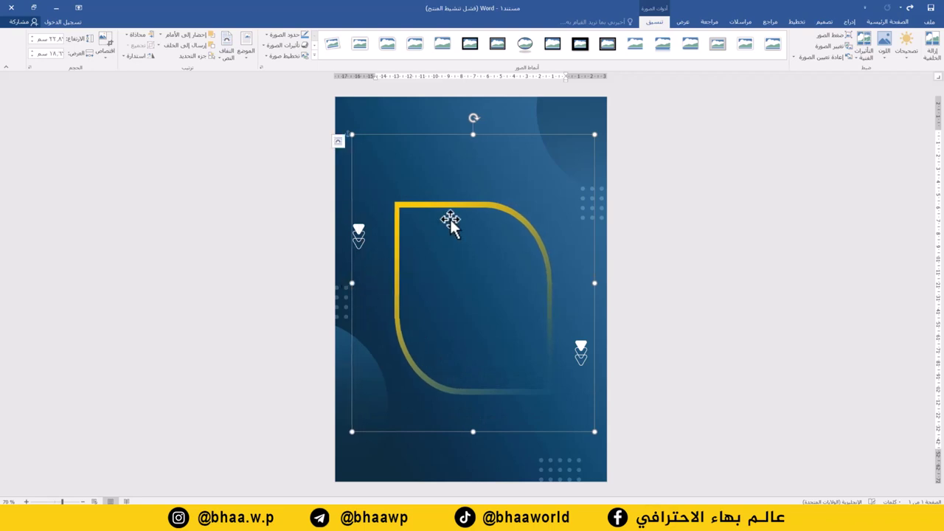
pyautogui.moveTo(461, 204); pyautogui.dragTo(457, 194)
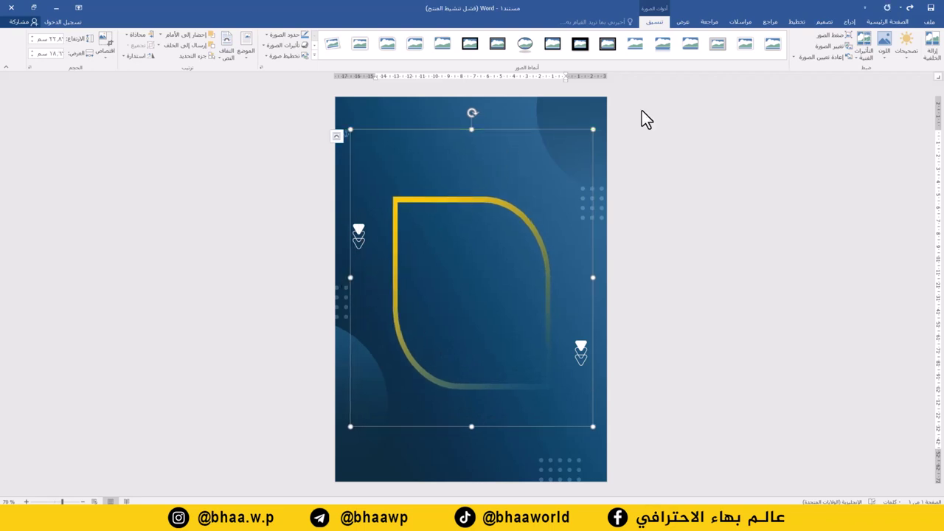
# - Draw a rectangle with two rounded diagonal corners, about 14.7 cm tall by 11.2 cm wide, over the gold frame
pyautogui.click(851, 21)
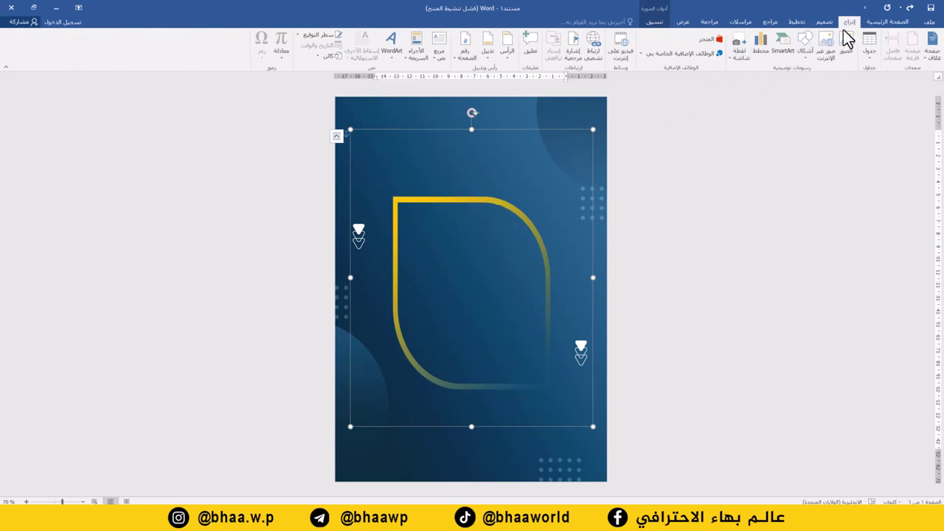
pyautogui.click(804, 56)
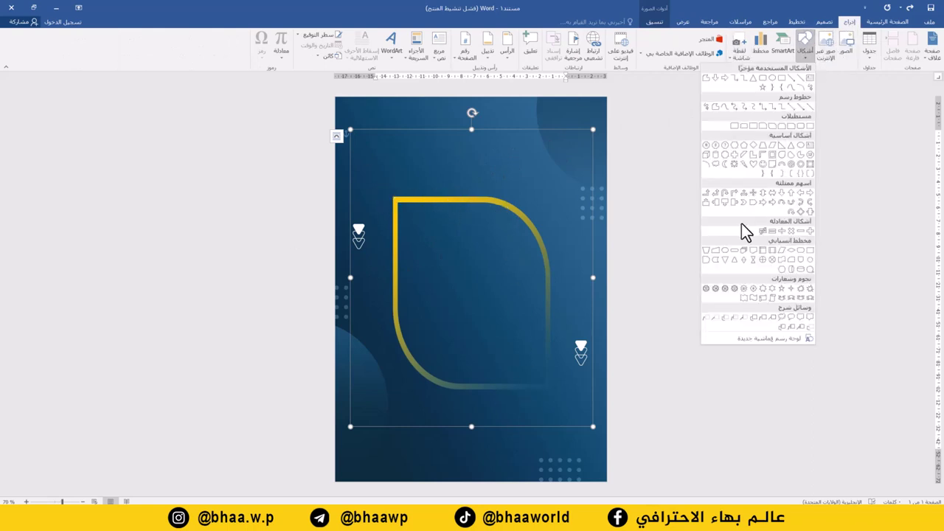
pyautogui.click(733, 127)
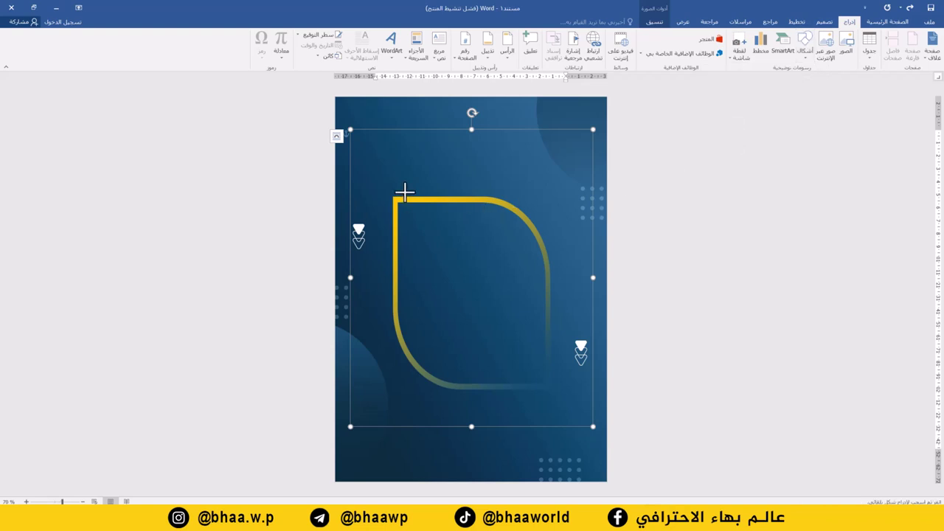
pyautogui.moveTo(405, 190); pyautogui.dragTo(550, 383)
pyautogui.moveTo(499, 276); pyautogui.dragTo(492, 292)
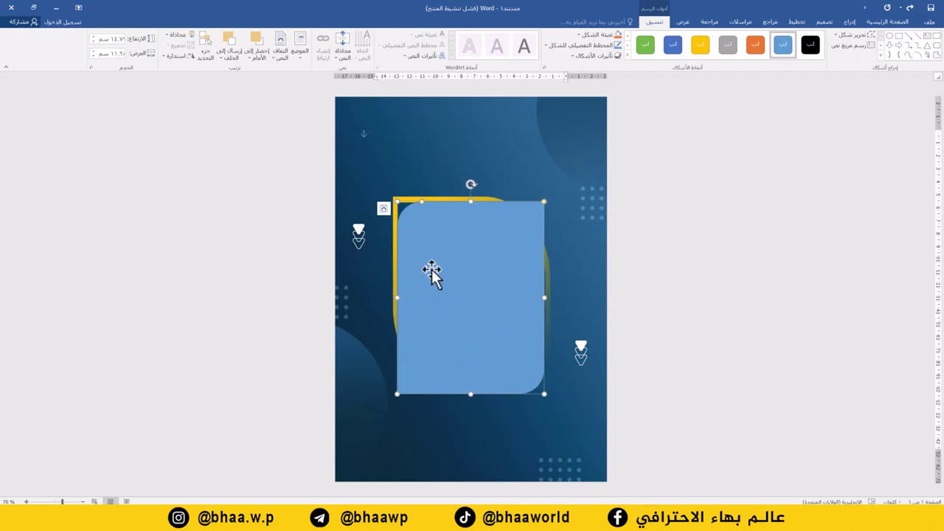
pyautogui.moveTo(446, 250)
pyautogui.mouseDown()
pyautogui.moveTo(491, 261)
pyautogui.moveTo(475, 244)
pyautogui.moveTo(430, 243)
pyautogui.mouseUp()
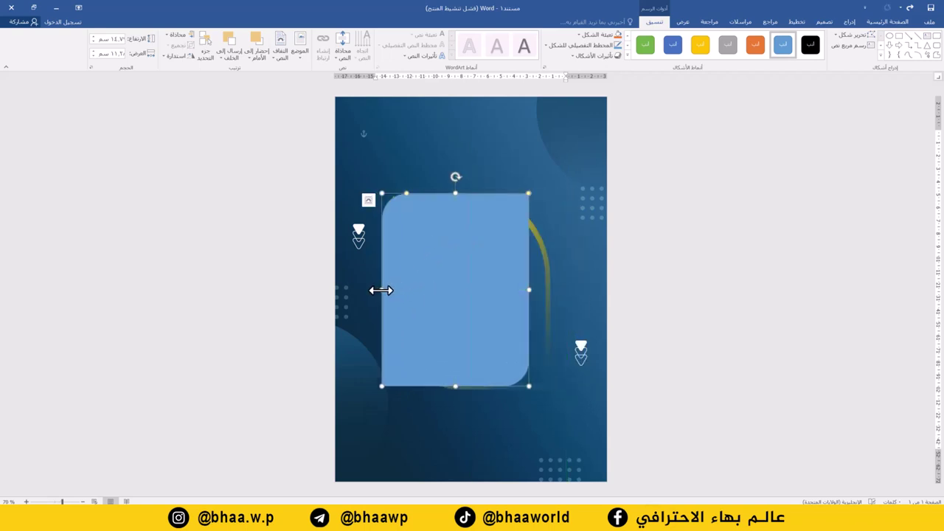
# - Flip the blue rectangle horizontally, align it with the gold frame and resize it to about 14.4 by 11.8 cm
pyautogui.moveTo(381, 290); pyautogui.dragTo(441, 270)
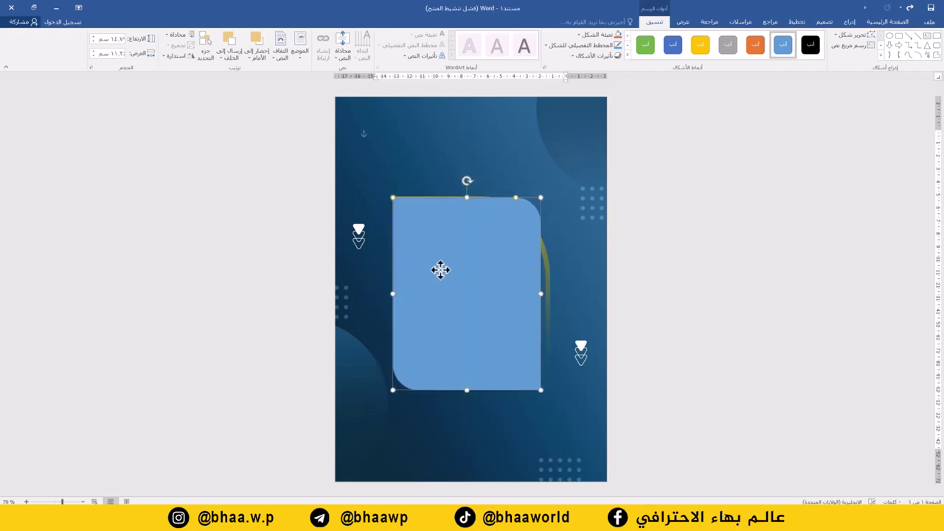
pyautogui.moveTo(468, 388)
pyautogui.mouseDown()
pyautogui.moveTo(474, 369)
pyautogui.moveTo(476, 386)
pyautogui.mouseUp()
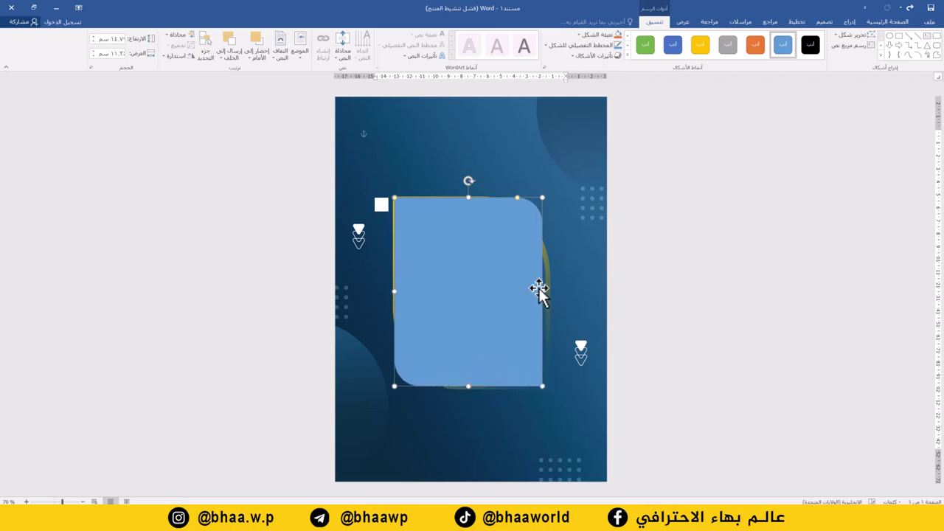
pyautogui.moveTo(542, 292); pyautogui.dragTo(550, 298)
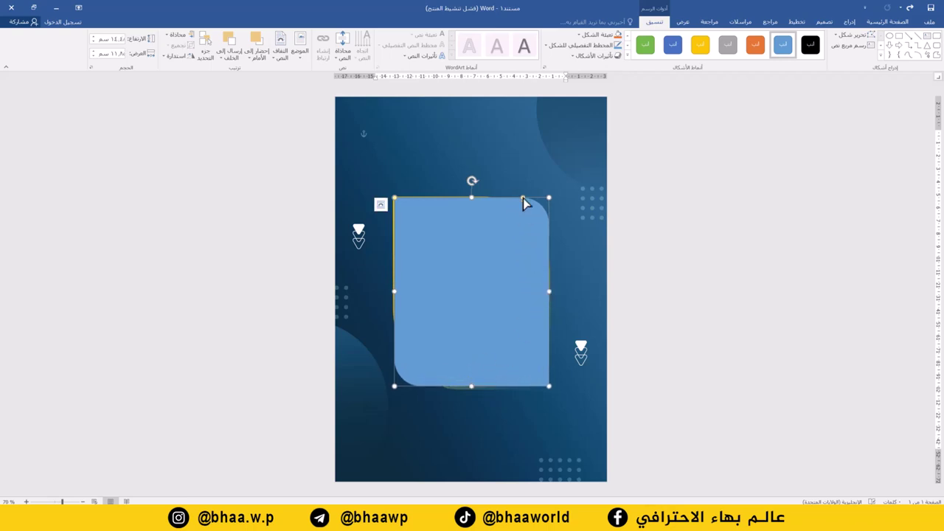
# - Increase the blue shape's corner rounding to match the gold frame's curves and fine-tune its size and position
pyautogui.moveTo(523, 197); pyautogui.dragTo(472, 199)
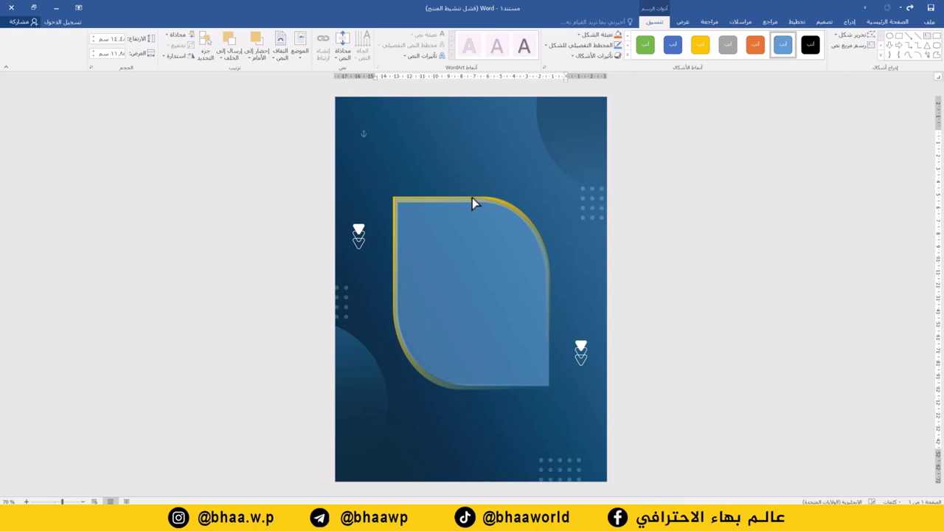
pyautogui.moveTo(472, 198); pyautogui.dragTo(472, 198)
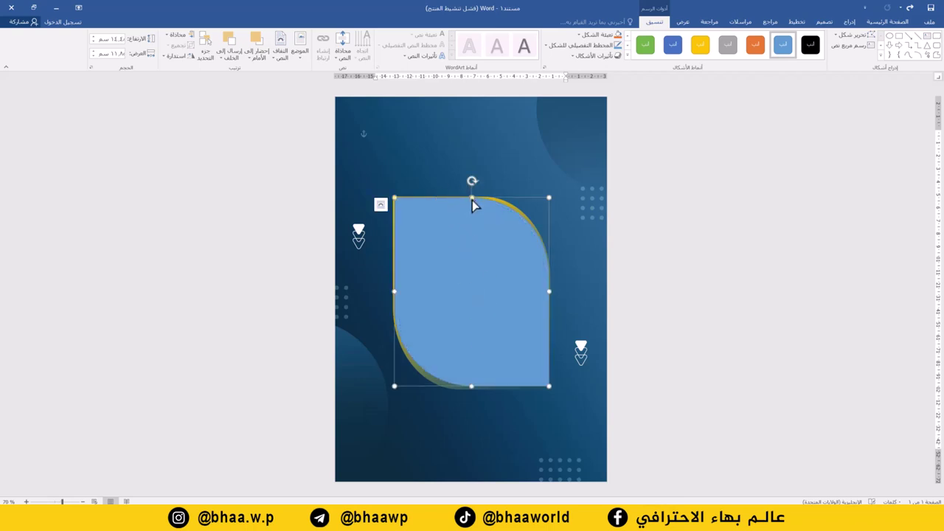
pyautogui.moveTo(549, 197); pyautogui.dragTo(548, 198)
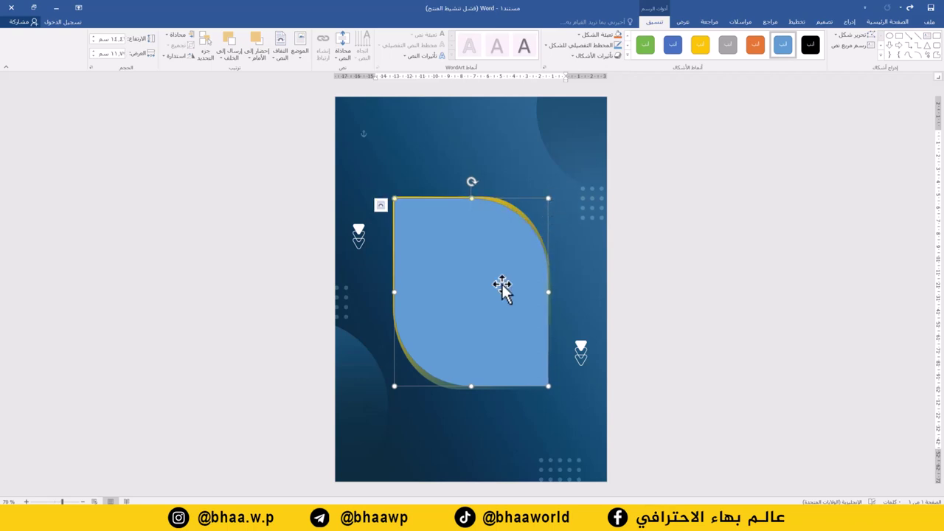
pyautogui.moveTo(501, 286); pyautogui.dragTo(501, 286)
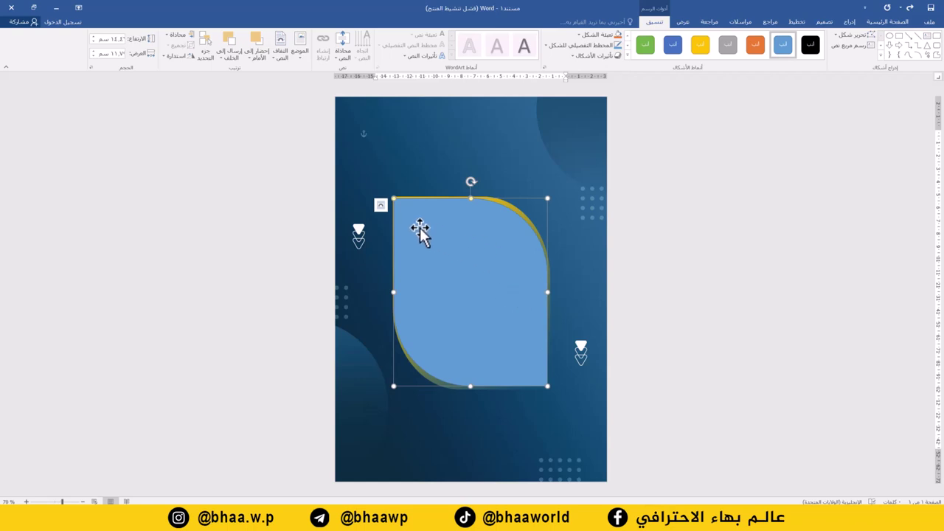
# - Fill the blue shape with the astronaut picture from the computer, working offline
pyautogui.click(594, 37)
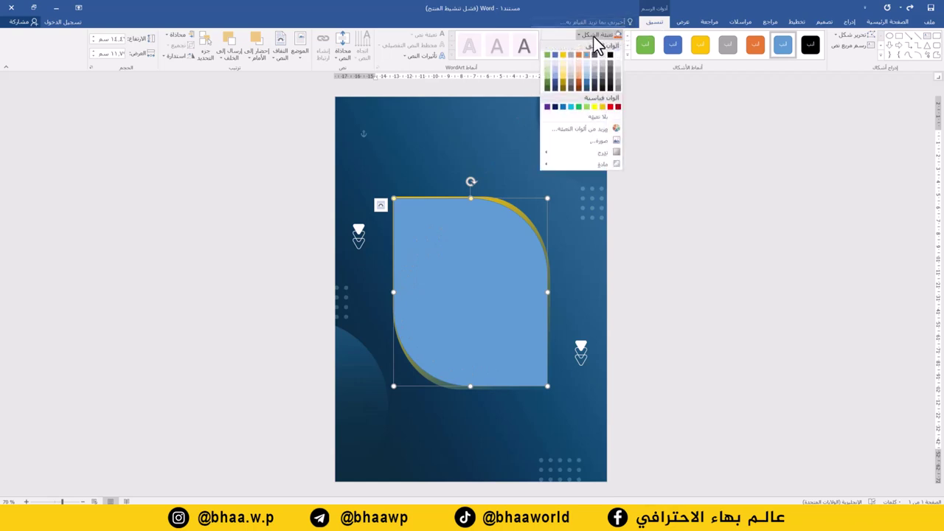
pyautogui.click(589, 144)
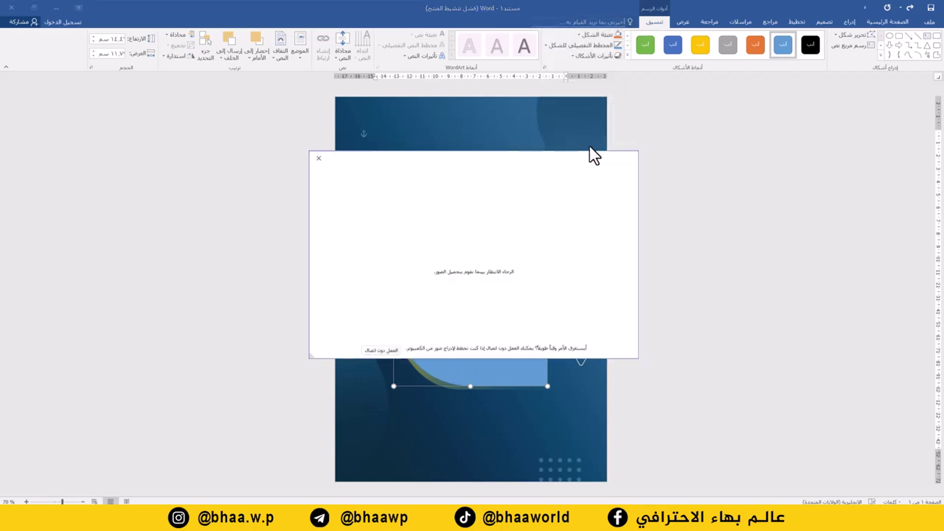
pyautogui.click(378, 354)
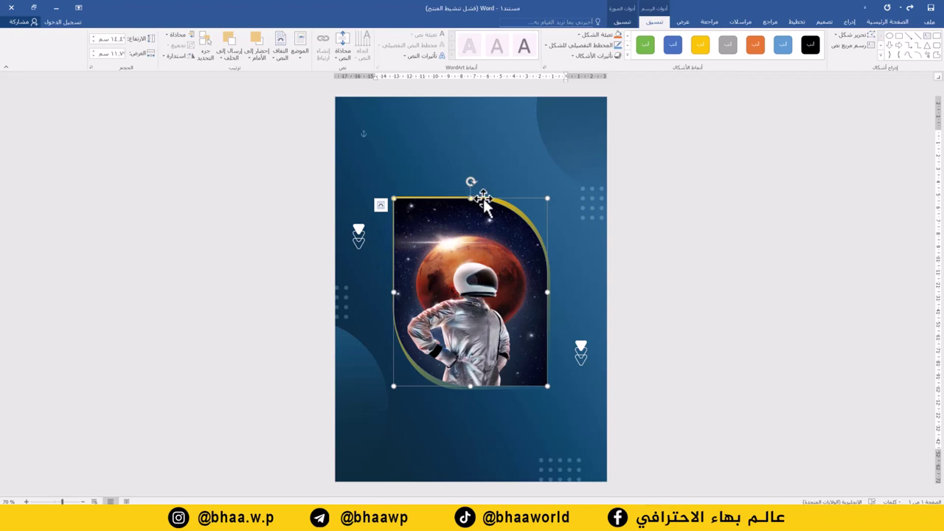
# - Fit the astronaut picture within the shape's crop area and enlarge it until it covers the whole shape
pyautogui.click(624, 23)
pyautogui.click(107, 52)
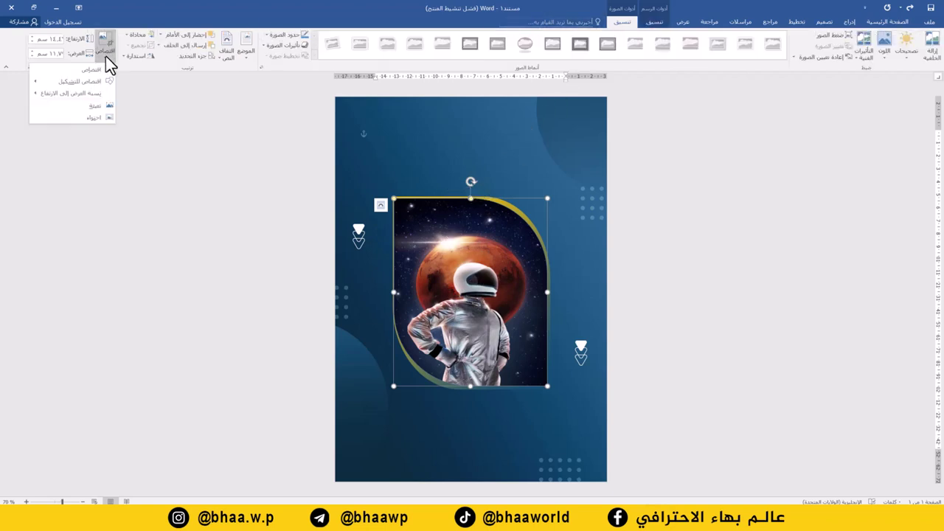
pyautogui.click(97, 121)
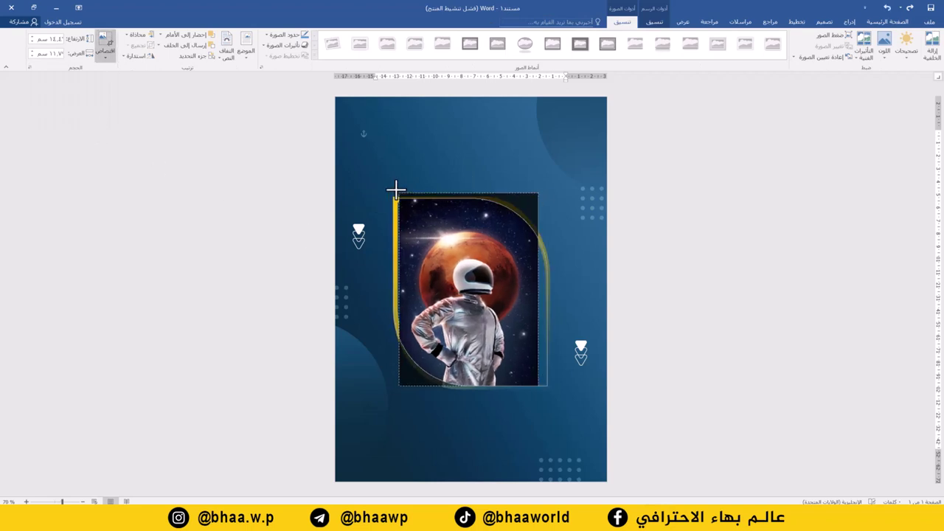
pyautogui.moveTo(399, 194); pyautogui.dragTo(394, 188)
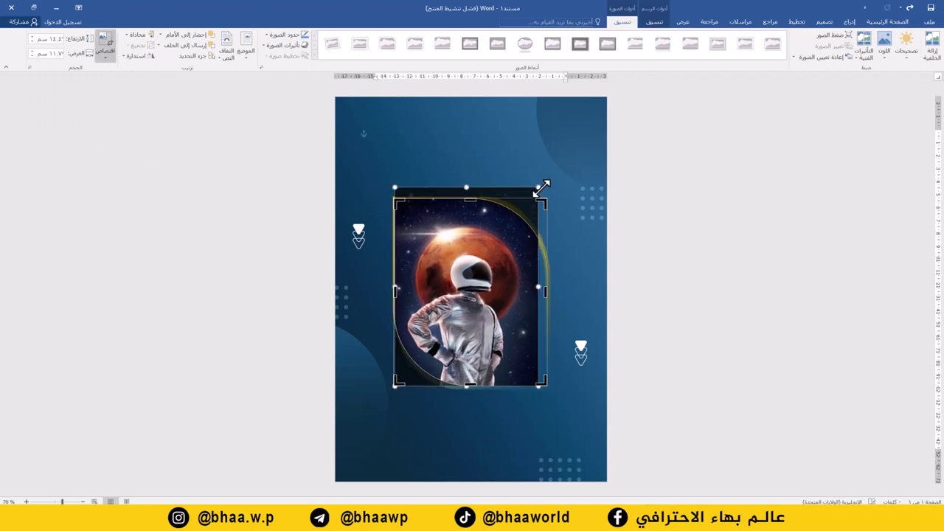
pyautogui.moveTo(537, 187); pyautogui.dragTo(550, 172)
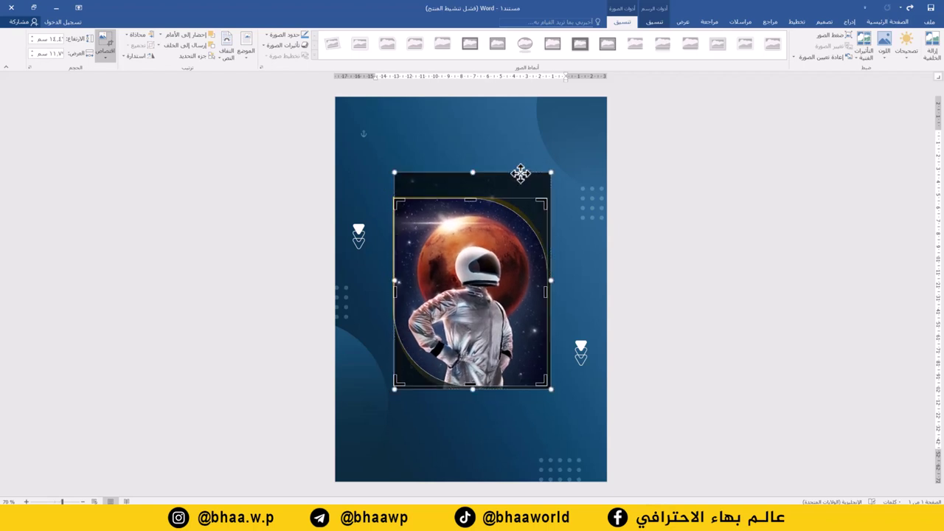
# - Bring the gold frame picture in front of the astronaut shape
pyautogui.click(508, 203)
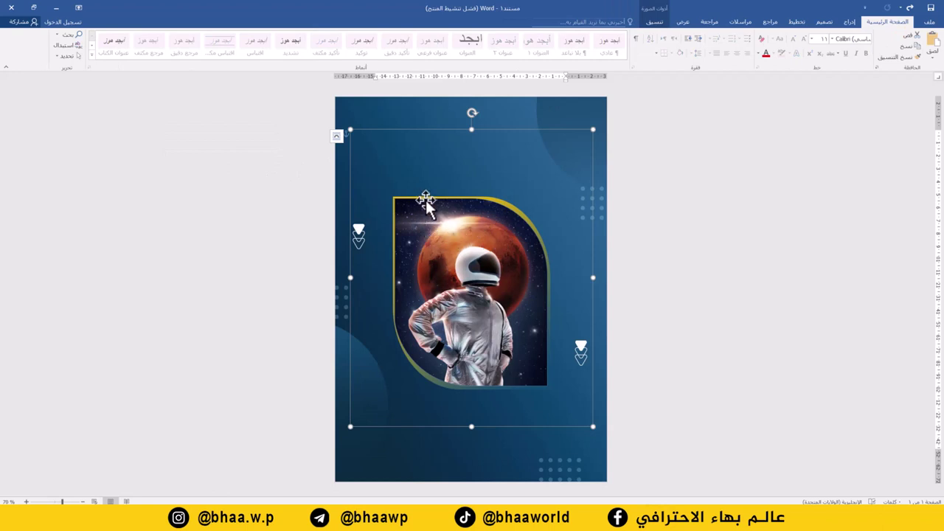
pyautogui.rightClick(506, 203)
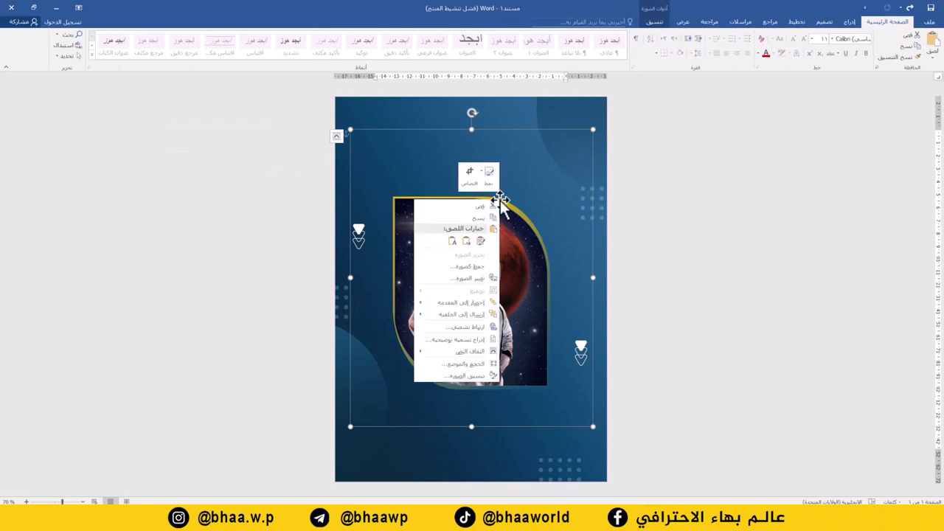
pyautogui.click(470, 304)
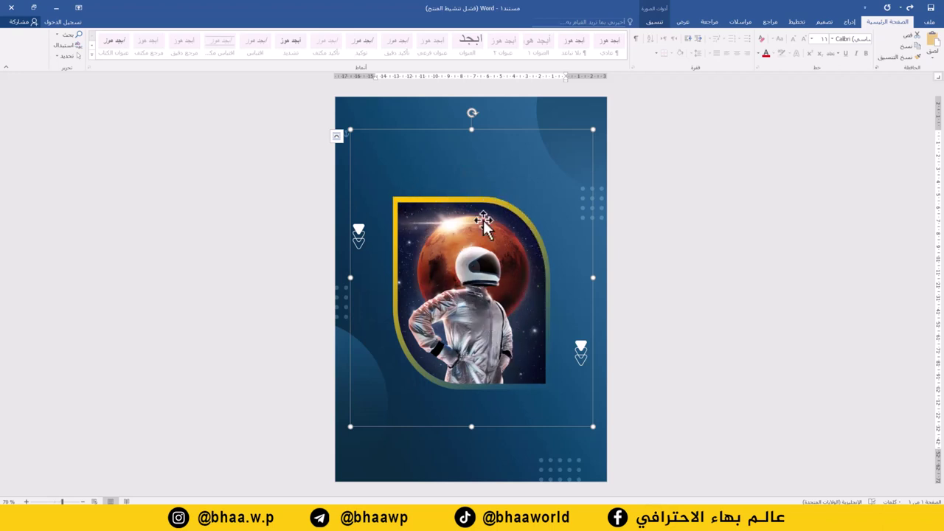
# - Draw a text box about 11.4 cm wide by 2.7 cm tall above the frame and enter "اسرار الكون"
pyautogui.click(852, 22)
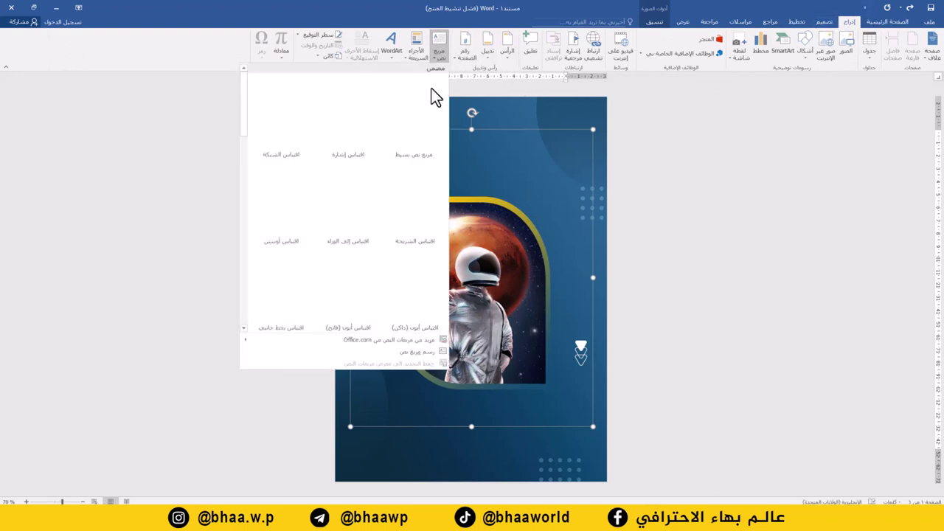
pyautogui.click(407, 352)
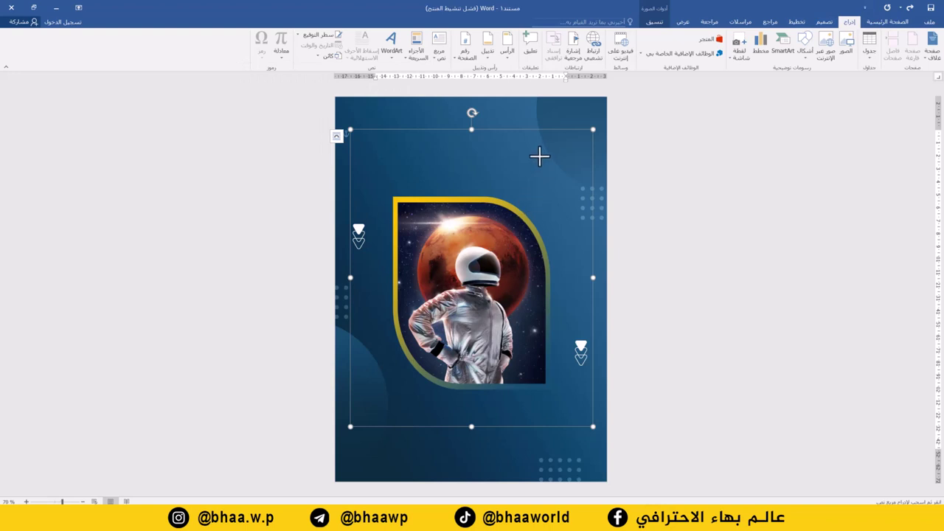
pyautogui.moveTo(536, 141); pyautogui.dragTo(386, 176)
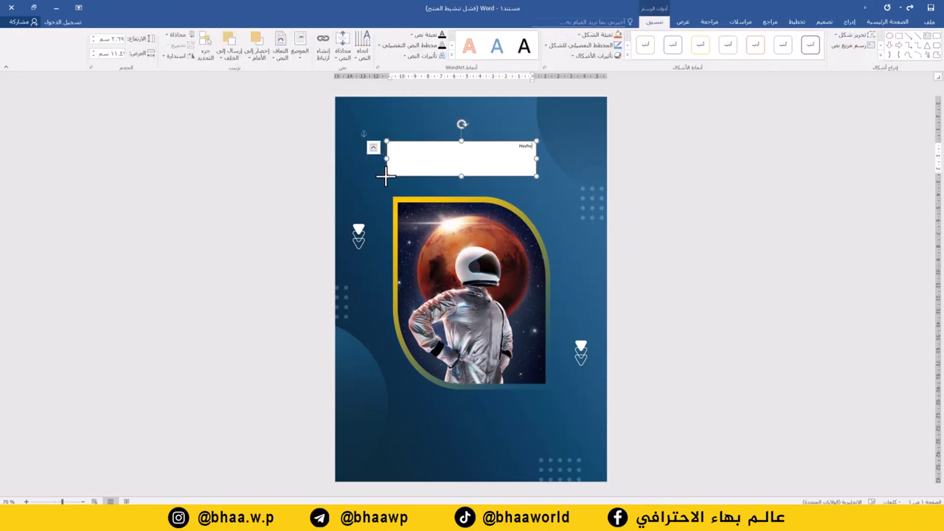
pyautogui.hotkey('alt', 'shift')
pyautogui.hotkey('ctrl', 'a')
pyautogui.press('BackSpace')
pyautogui.hotkey('ctrl', 'a')
# - Enlarge the title "اسرار الكون" to 48 pt and set its font to GE East
pyautogui.click(887, 21)
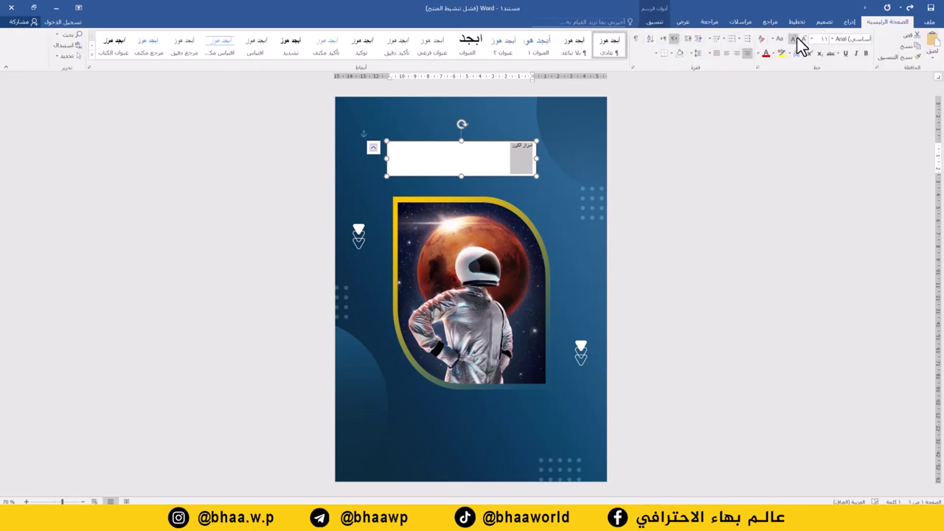
pyautogui.click(807, 37)
pyautogui.click(806, 38)
pyautogui.click(807, 37)
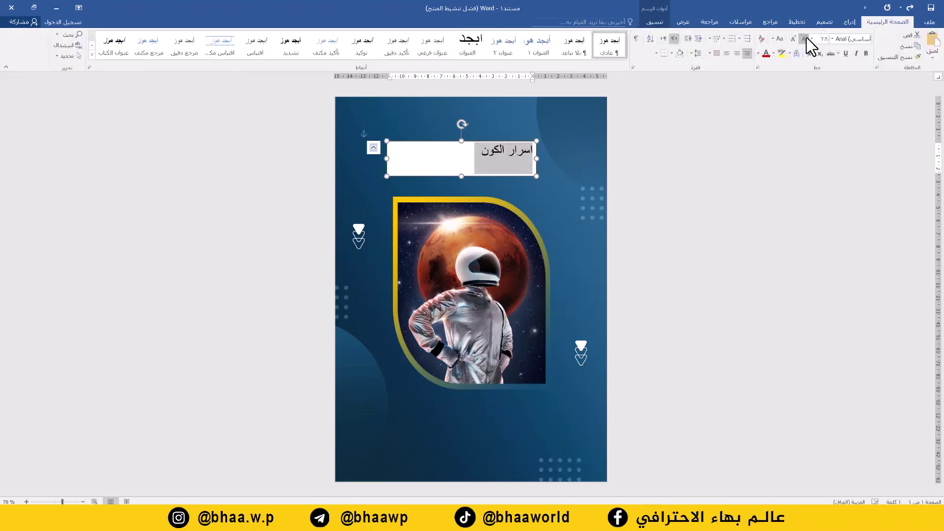
pyautogui.click(807, 37)
pyautogui.click(831, 40)
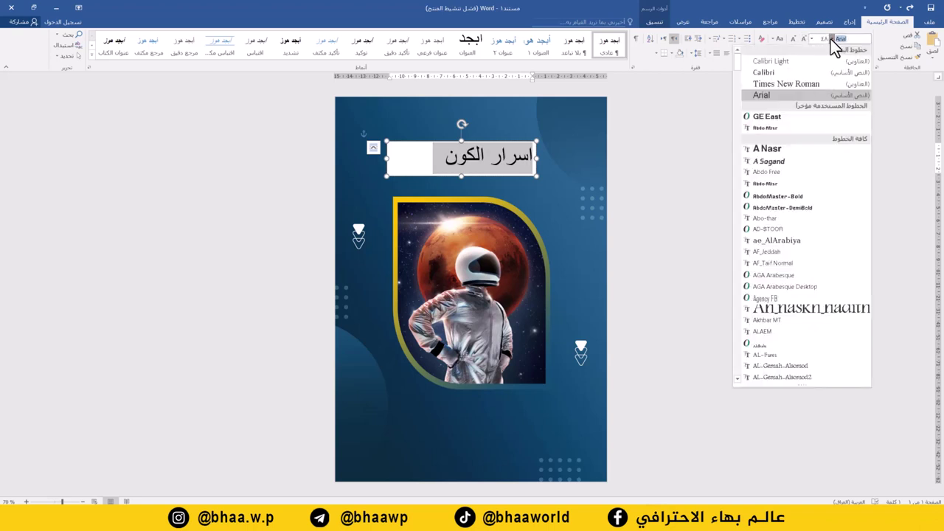
pyautogui.click(772, 118)
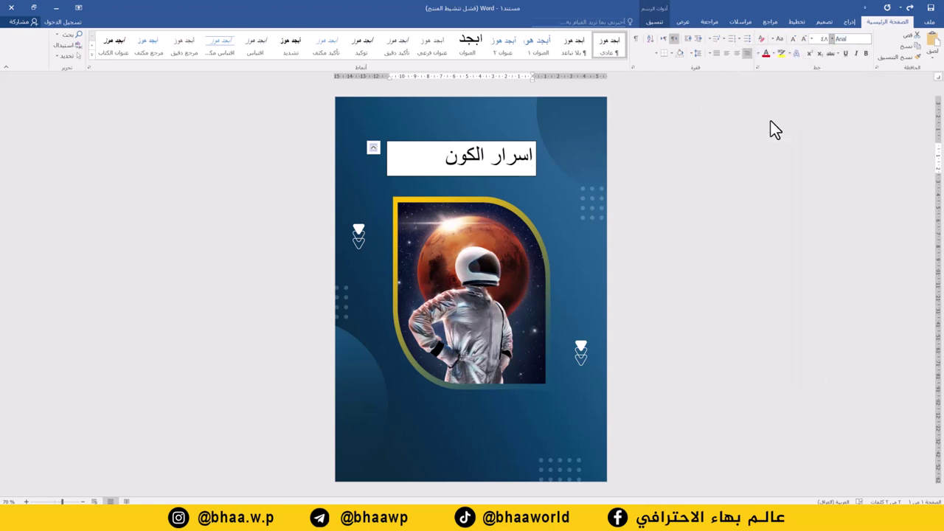
# - Color the title text white and remove the fill of its text box
pyautogui.click(758, 55)
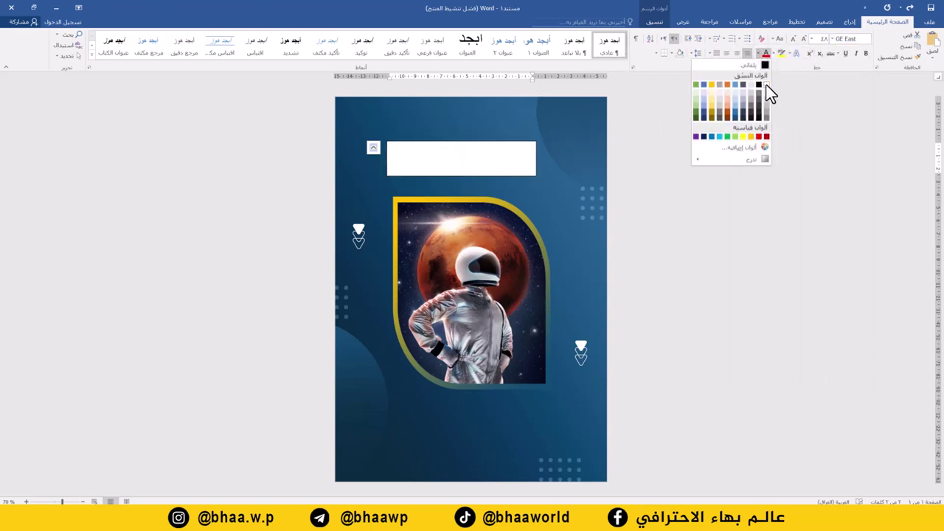
pyautogui.click(767, 85)
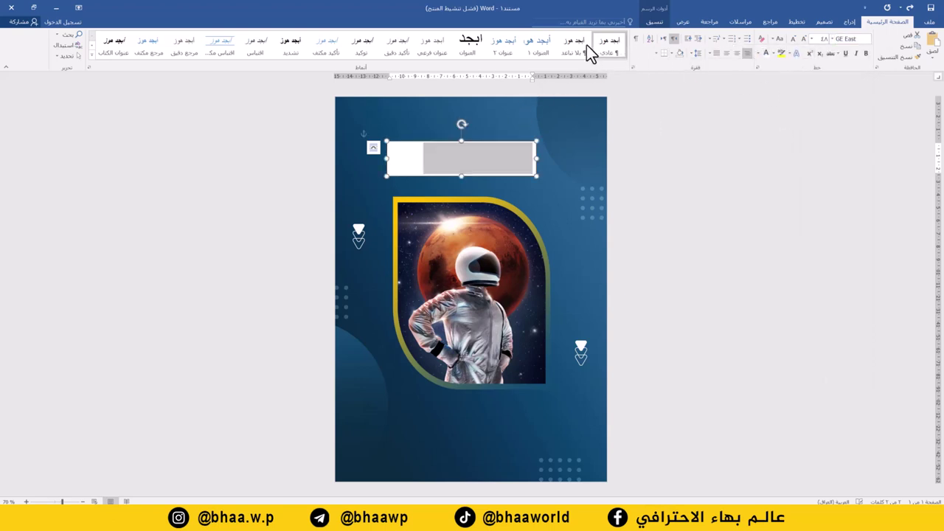
pyautogui.click(659, 22)
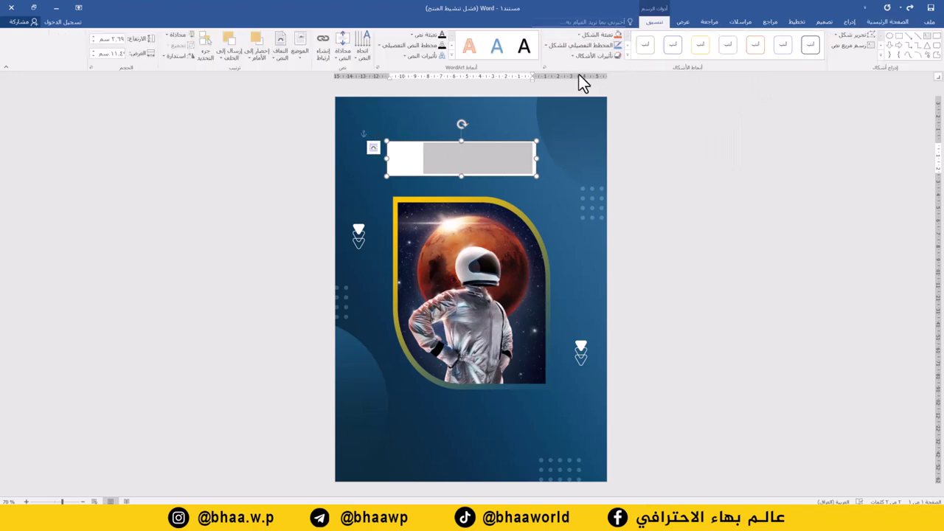
pyautogui.click(598, 36)
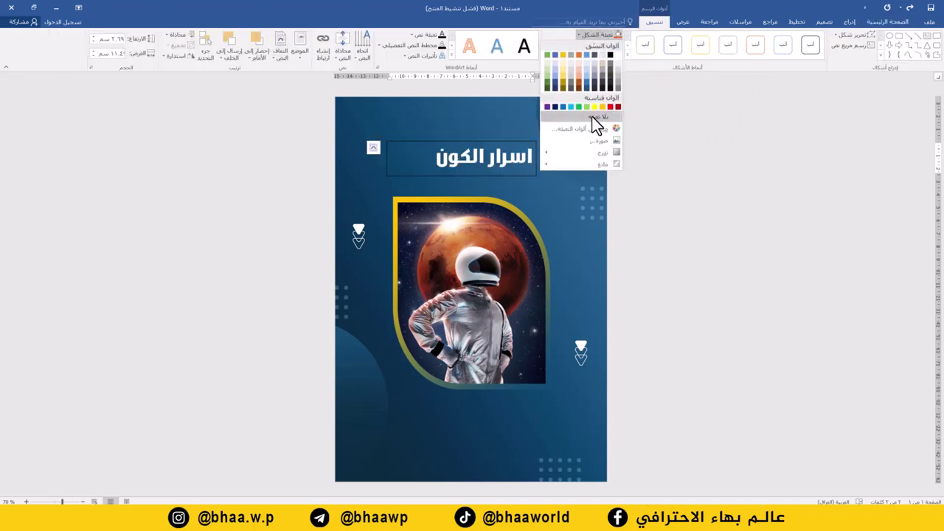
pyautogui.click(591, 116)
# - Remove the outline of the title's text box
pyautogui.click(599, 48)
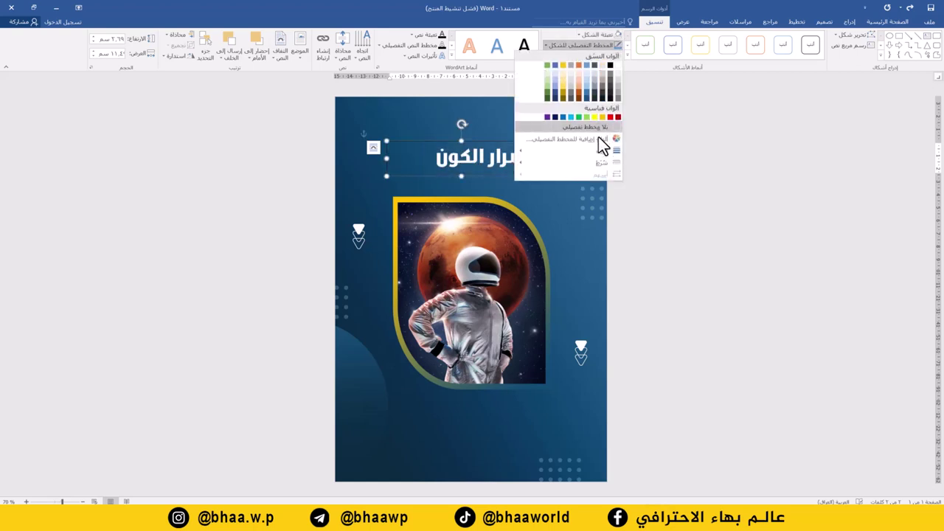
pyautogui.moveTo(599, 151)
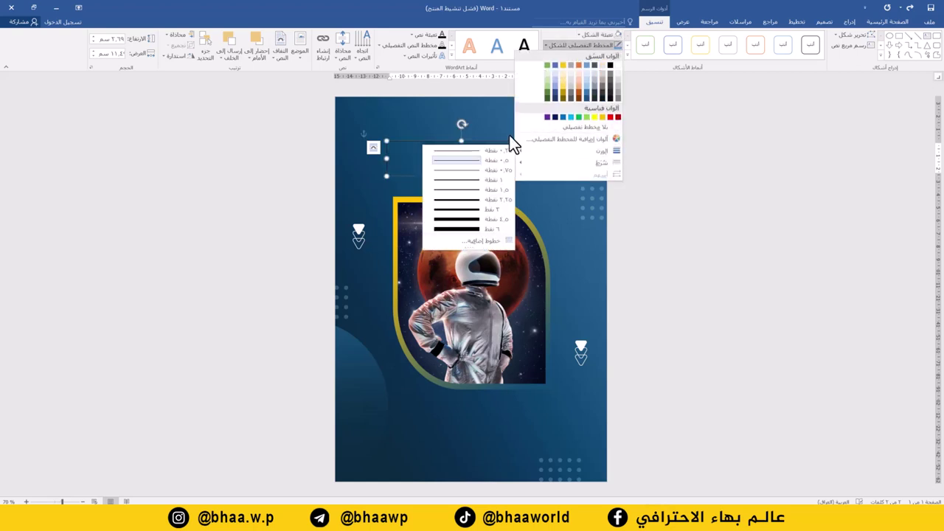
pyautogui.click(585, 127)
# - Center the title in bold at 72 pt and enlarge its text box to about 12.5 cm wide by 3.7 cm tall
pyautogui.click(890, 22)
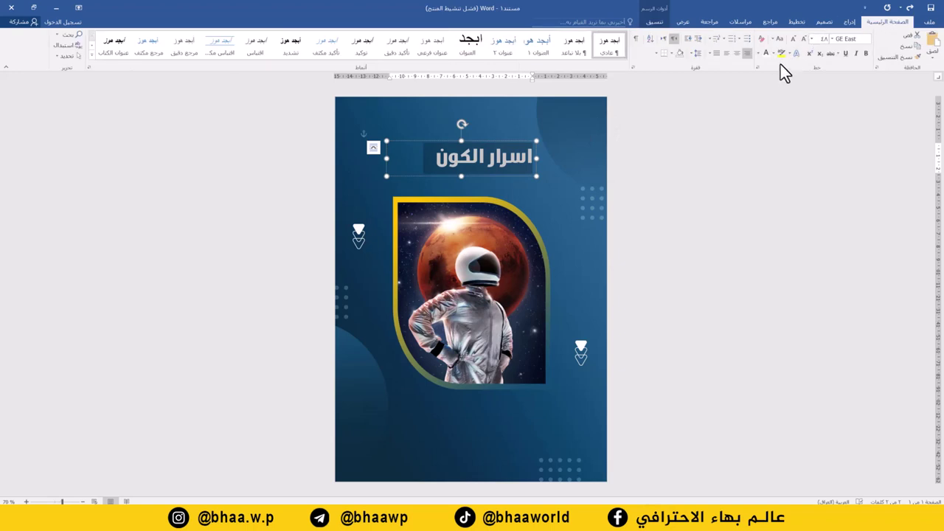
pyautogui.click(738, 56)
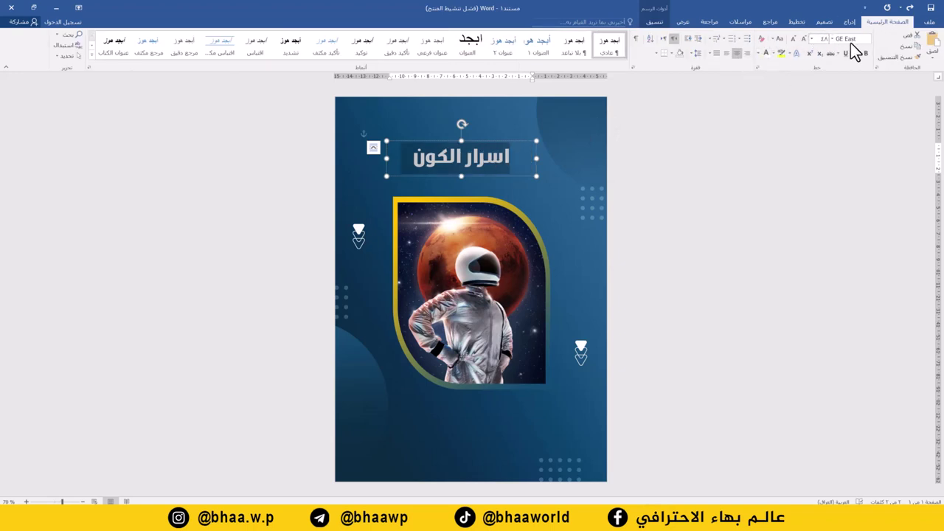
pyautogui.click(797, 40)
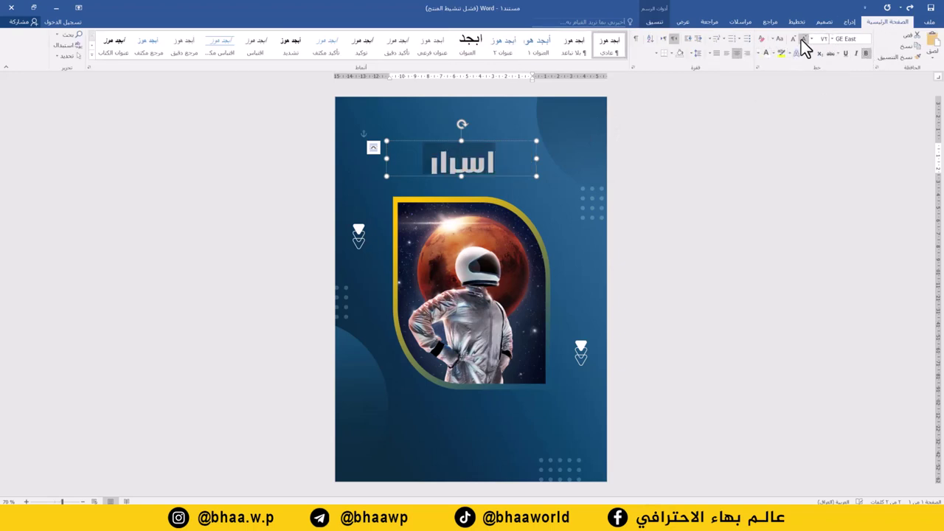
pyautogui.moveTo(536, 159); pyautogui.dragTo(551, 158)
pyautogui.moveTo(468, 177); pyautogui.dragTo(468, 189)
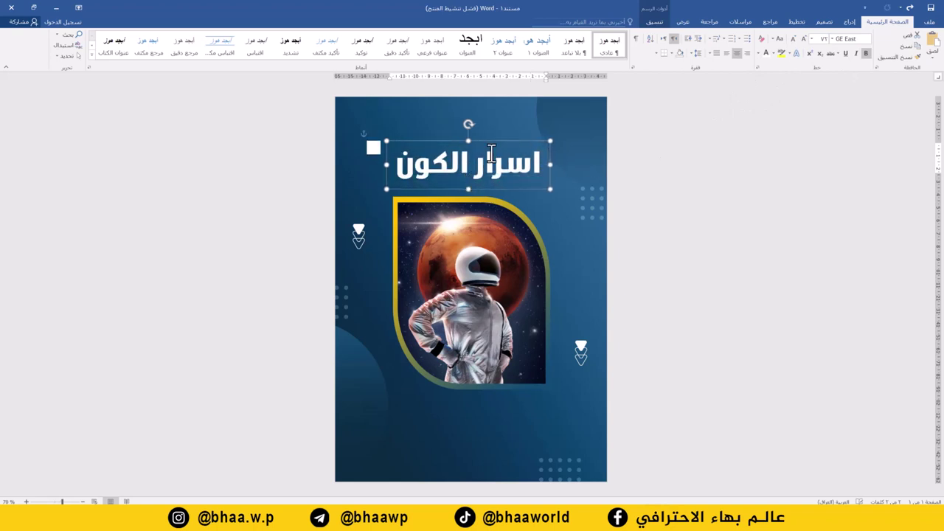
# - Apply an outer shadow text effect to the title and nudge its text box slightly to the left
pyautogui.click(659, 23)
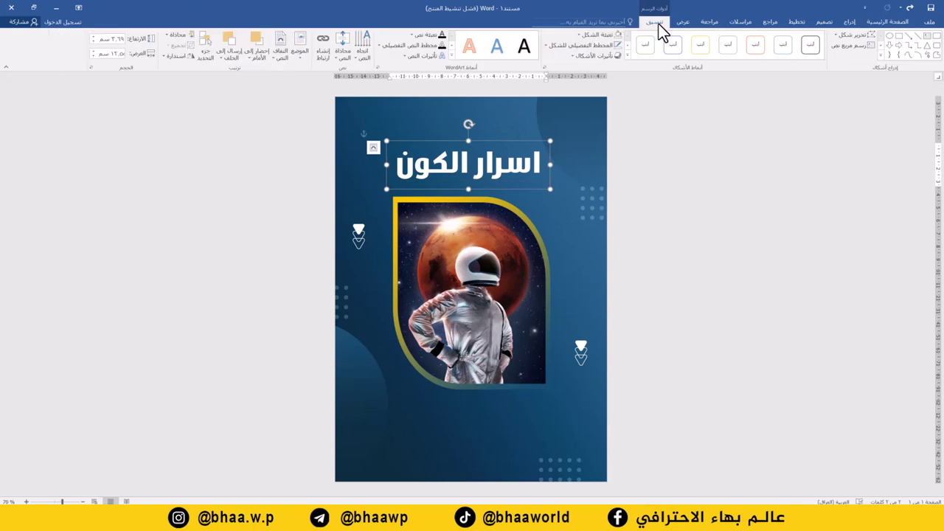
pyautogui.click(417, 57)
pyautogui.moveTo(415, 74)
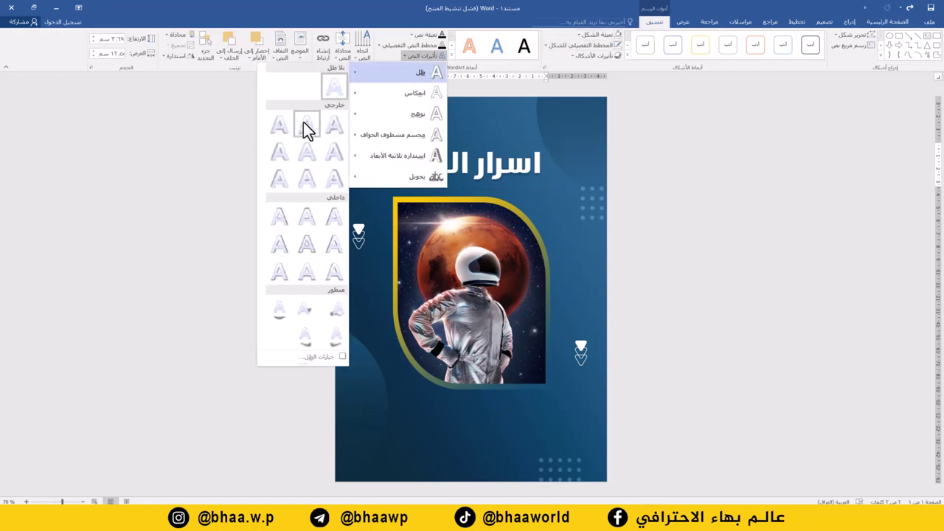
pyautogui.press('Escape')
pyautogui.press('Escape')
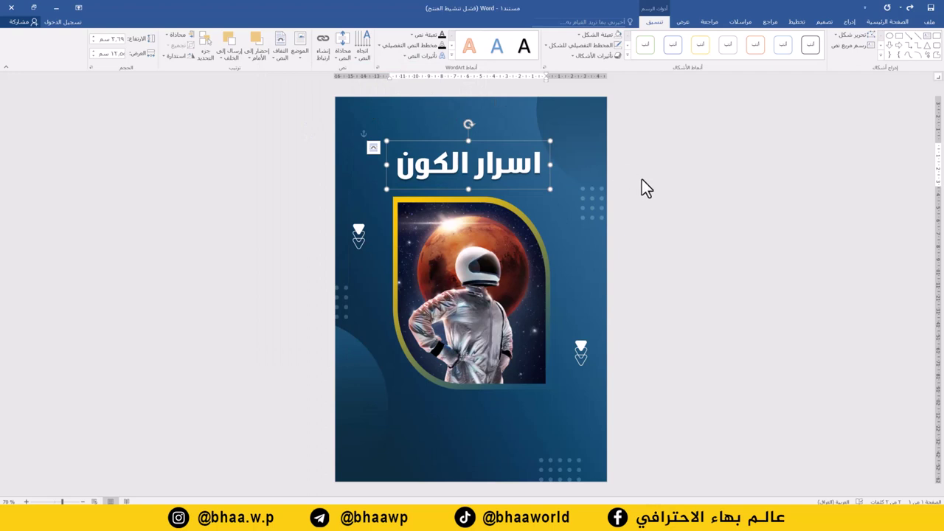
pyautogui.press('Left')
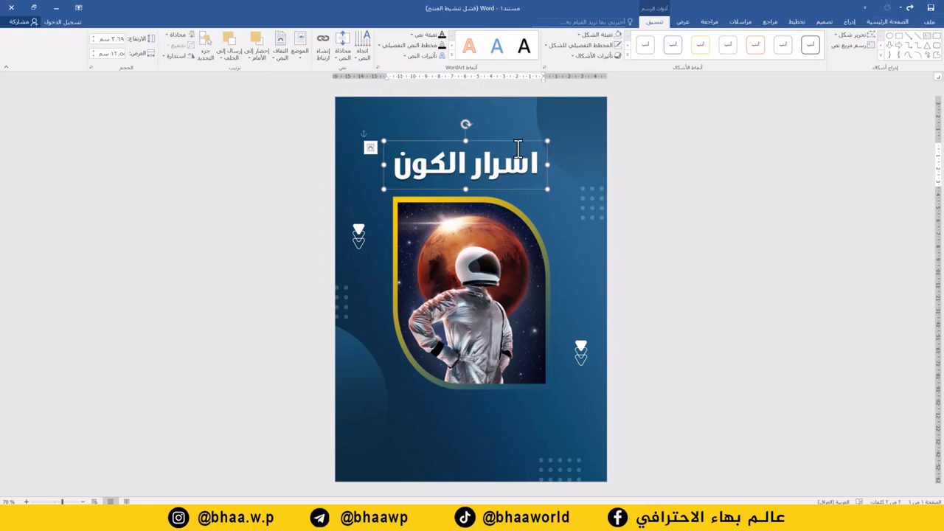
# - Duplicate the title's text box above the original and replace its text with "سلسلة اصدار الفلك"
pyautogui.moveTo(504, 140); pyautogui.dragTo(505, 99)
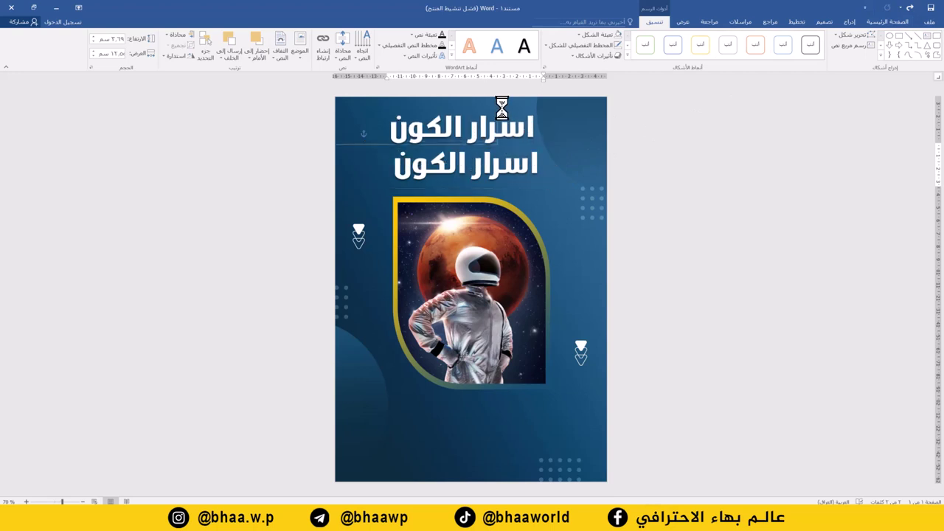
pyautogui.tripleClick(499, 120)
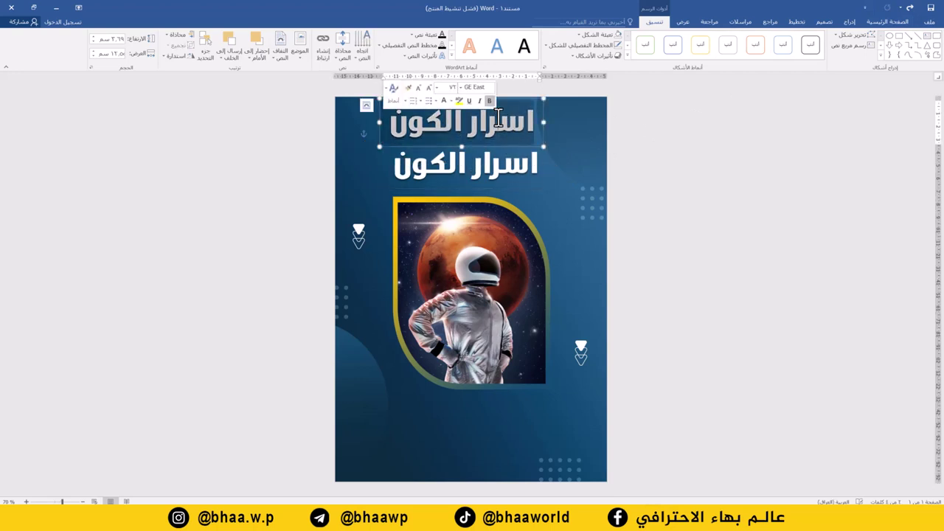
pyautogui.write('سلسلة اص')
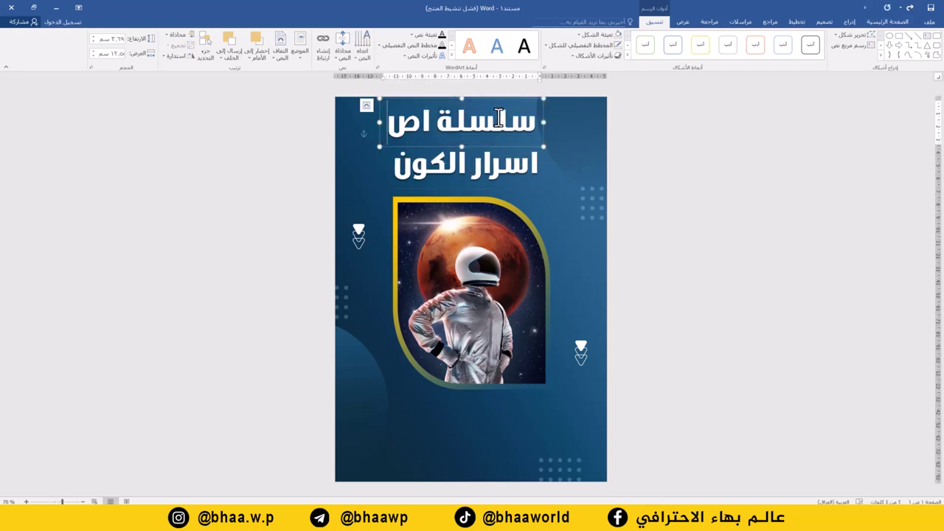
pyautogui.press('BackSpace')
pyautogui.press('BackSpace')
pyautogui.press('BackSpace')
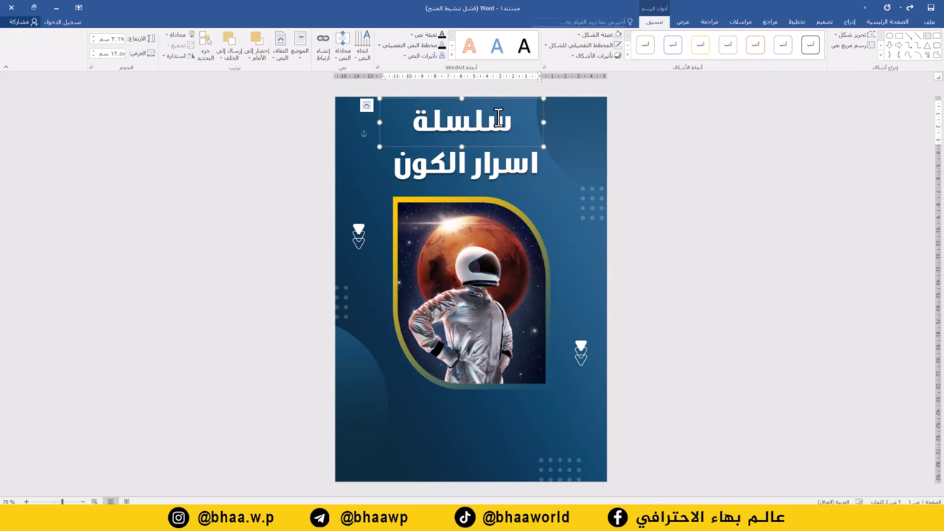
# - Reduce the series line above the title to 20 pt and shorten its text box from the upper edge
pyautogui.doubleClick(499, 118)
pyautogui.click(889, 21)
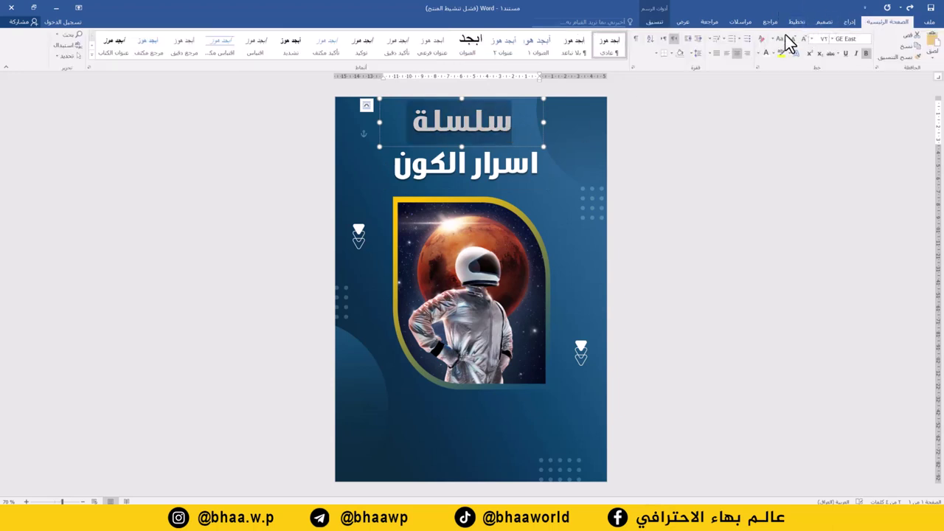
pyautogui.click(793, 37)
pyautogui.click(793, 36)
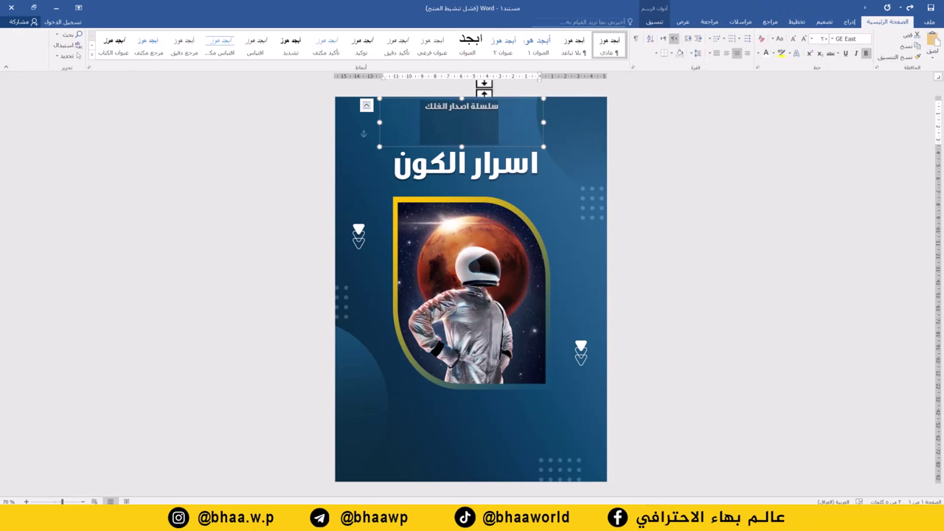
pyautogui.moveTo(463, 97); pyautogui.dragTo(461, 109)
# - Copy the series text box below the framed picture and replace its text with "تأليف" and the author's full name underneath
pyautogui.moveTo(461, 145); pyautogui.dragTo(480, 440)
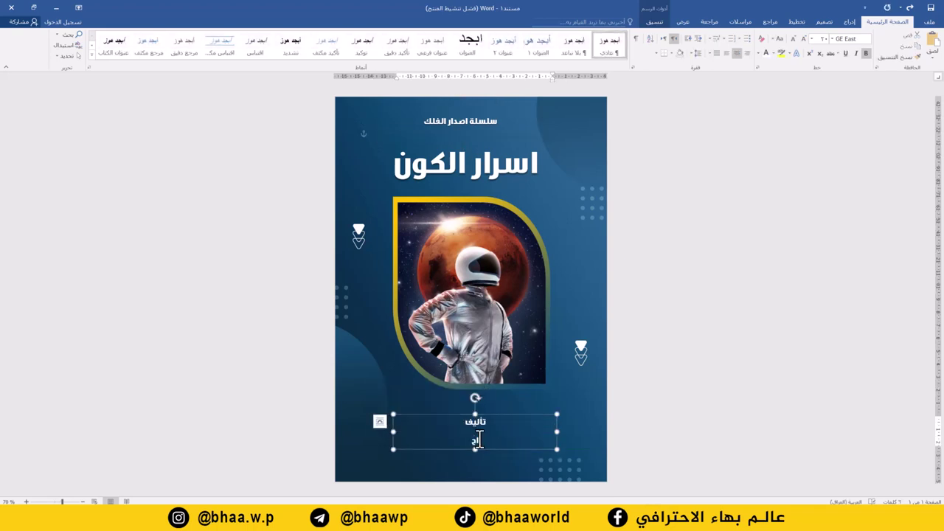
pyautogui.write('جدي')
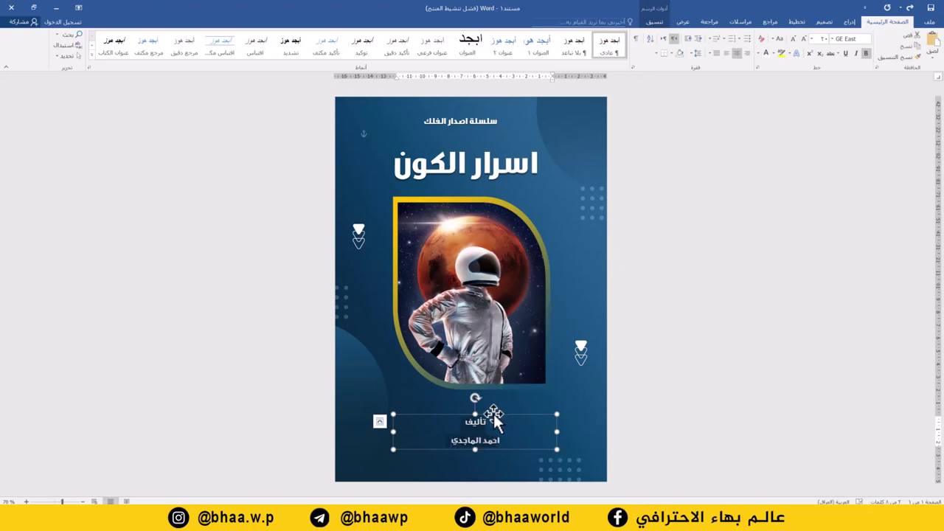
# - Duplicate the author text box, replace its text with "2023", and place it near the page's lower edge beneath the author's name
pyautogui.moveTo(494, 412); pyautogui.dragTo(515, 436)
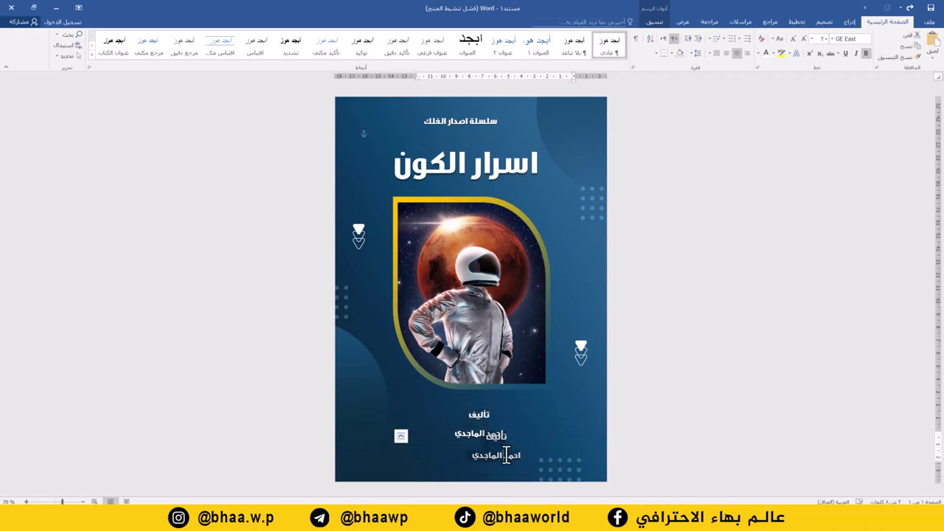
pyautogui.click(507, 455)
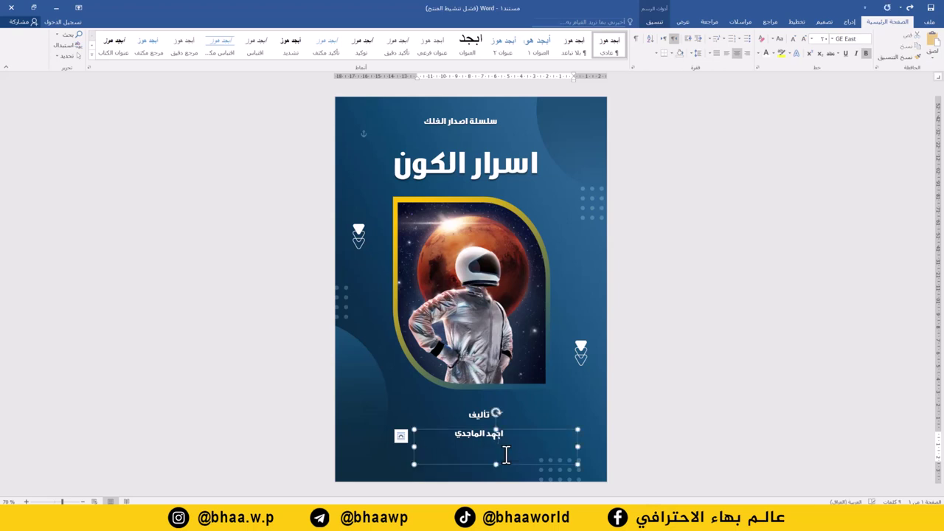
pyautogui.hotkey('alt', 'shift')
pyautogui.write('2023')
pyautogui.moveTo(535, 437); pyautogui.dragTo(513, 462)
pyautogui.click(152, 202)
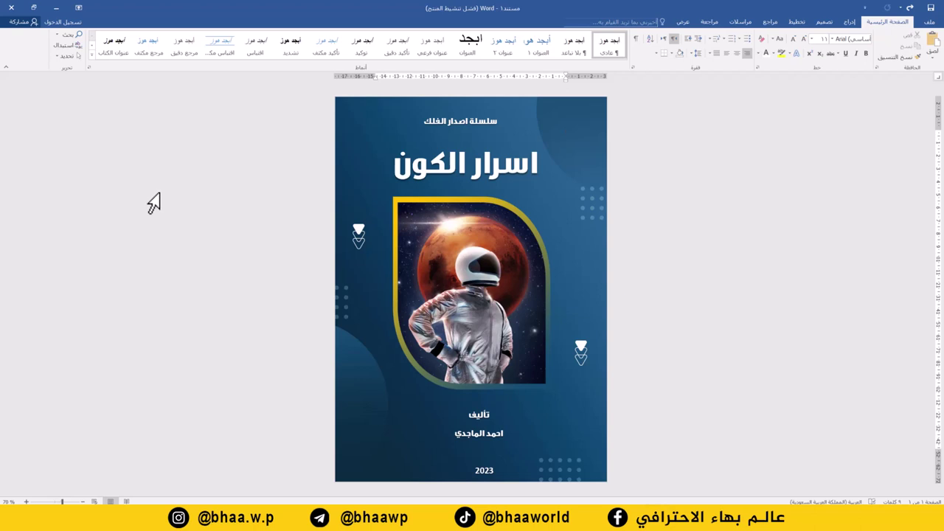